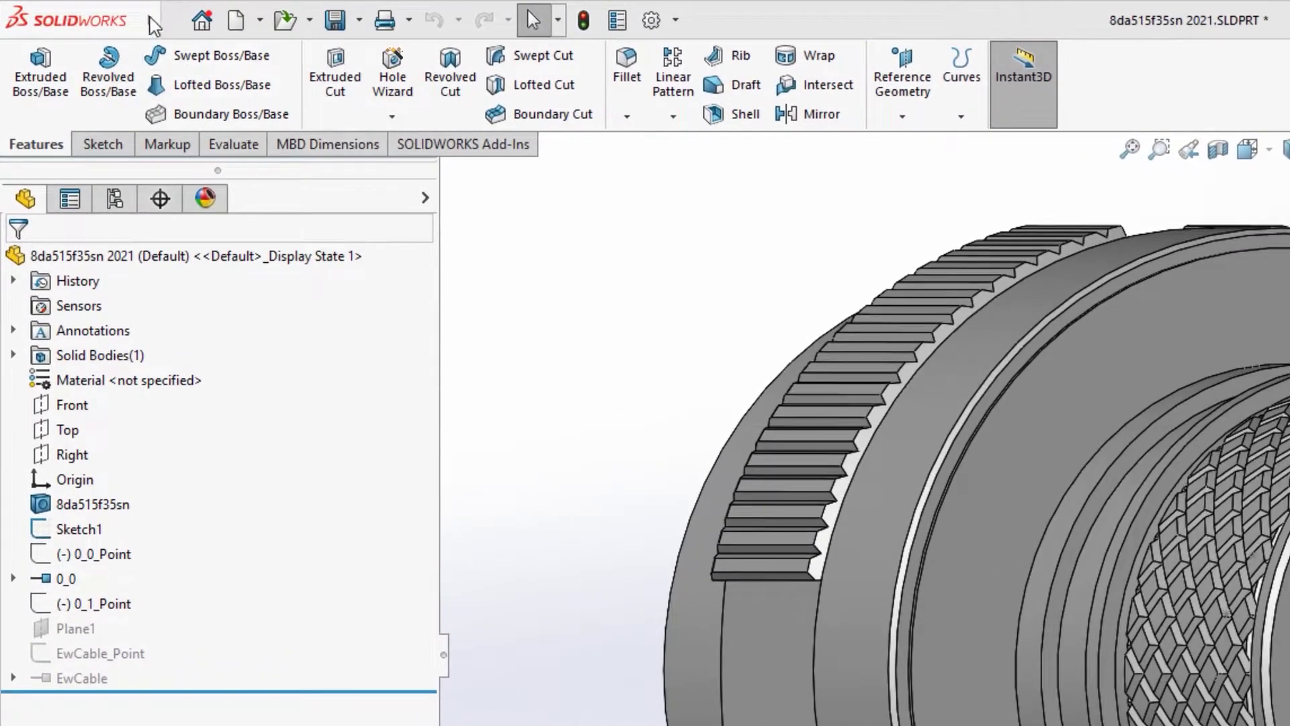
Step: Start creating connection points with the Phoenix Contact 1771749 manufacturer part
mouse_move(152, 22)
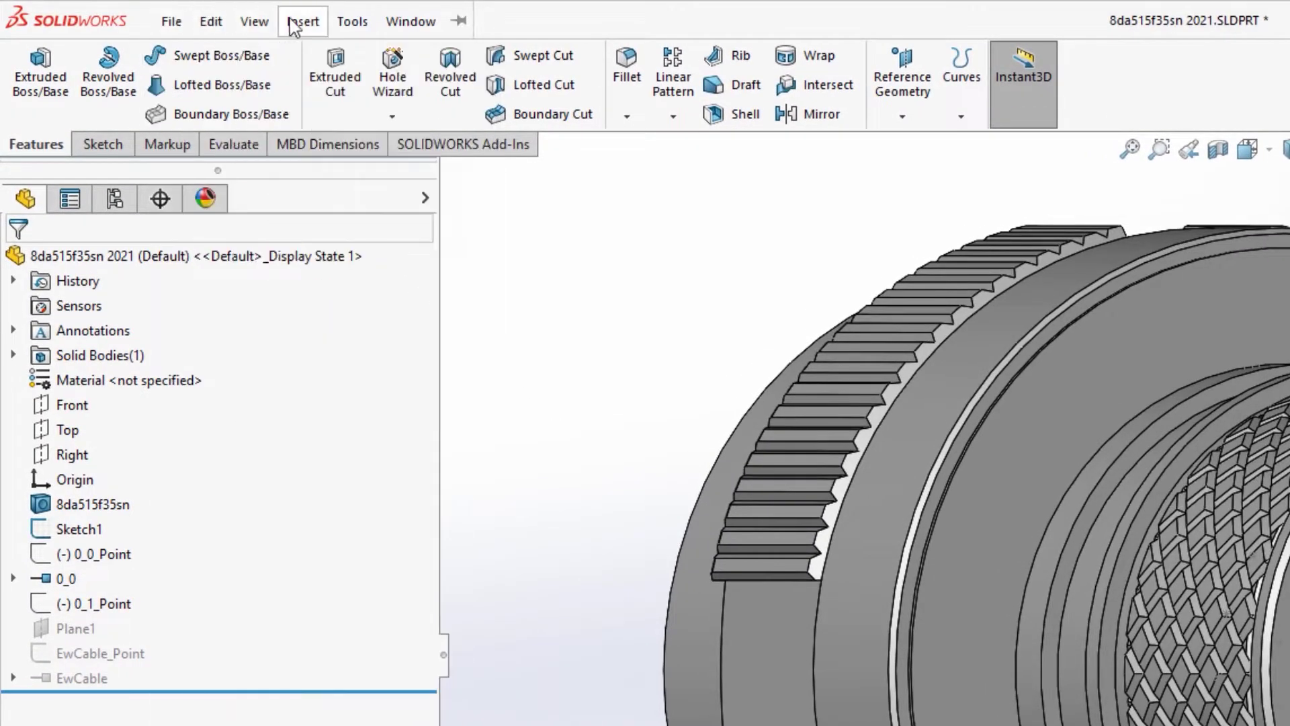
left_click(353, 22)
mouse_move(484, 160)
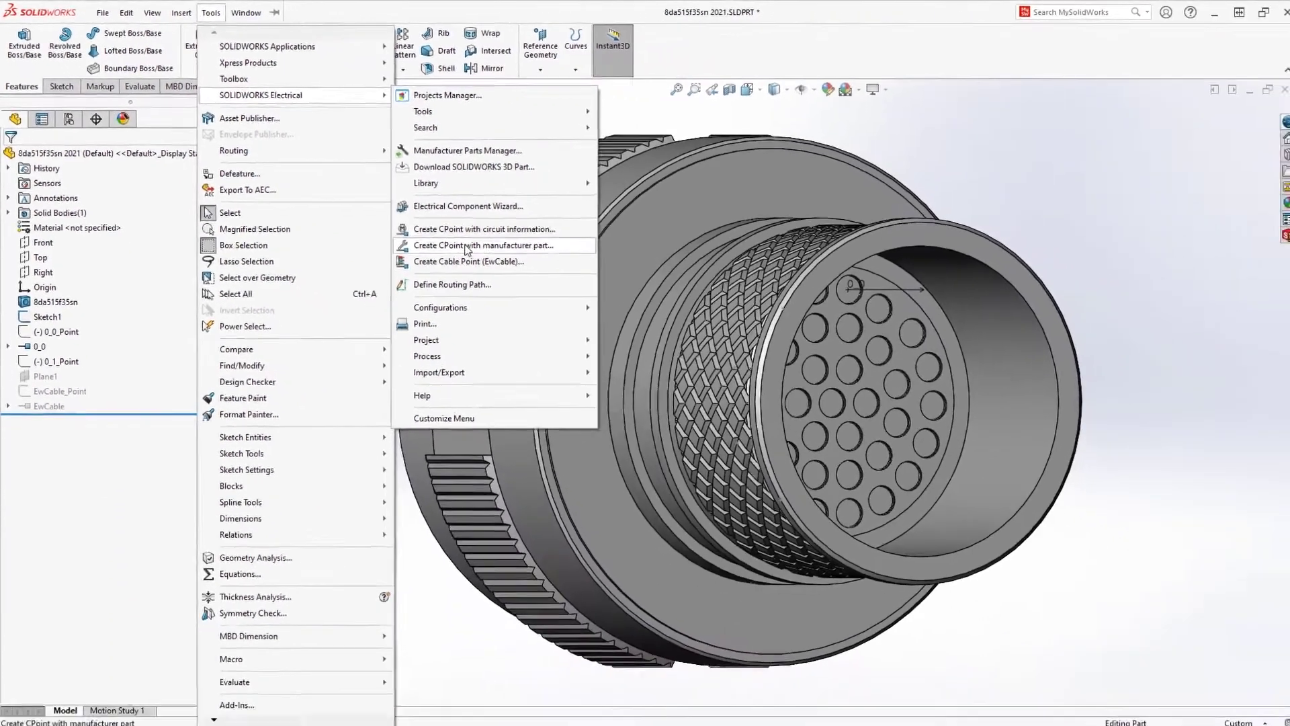
left_click(781, 411)
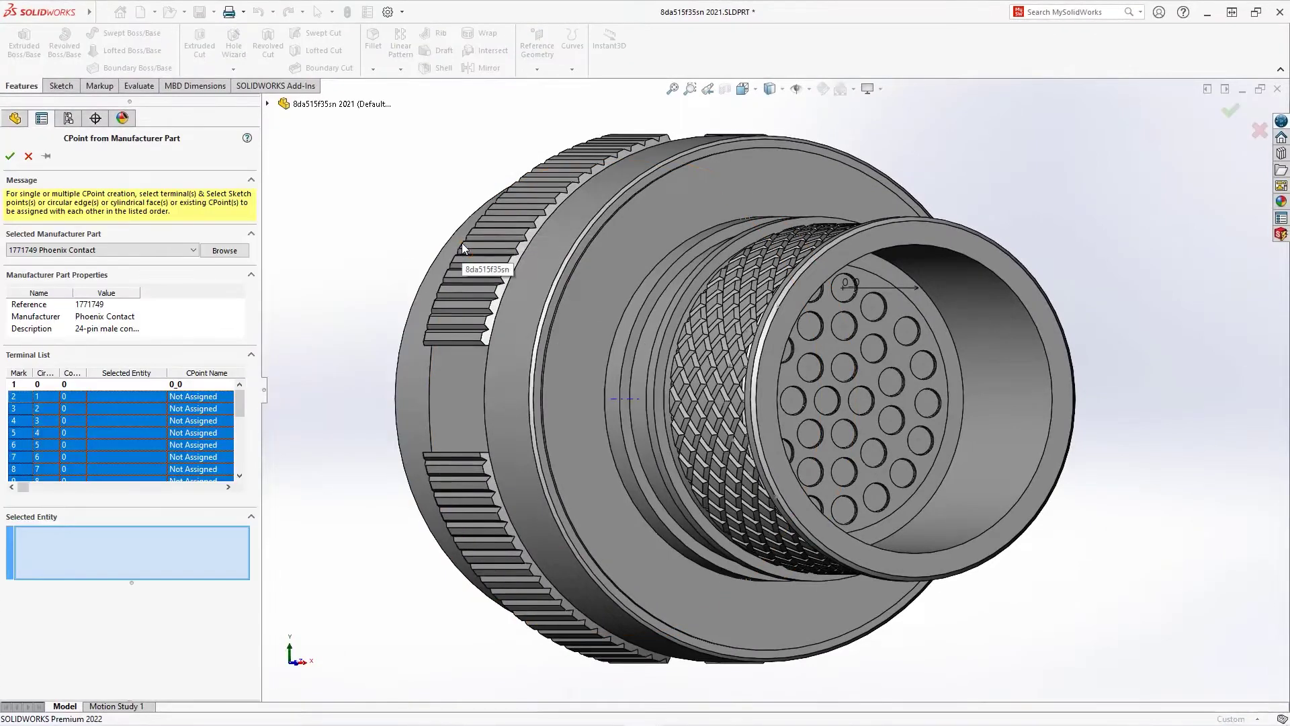
Step: Search the manufacturer parts for base connectors from all manufacturers with the reference filter cleared, and close the selection without choosing a part
left_click(223, 251)
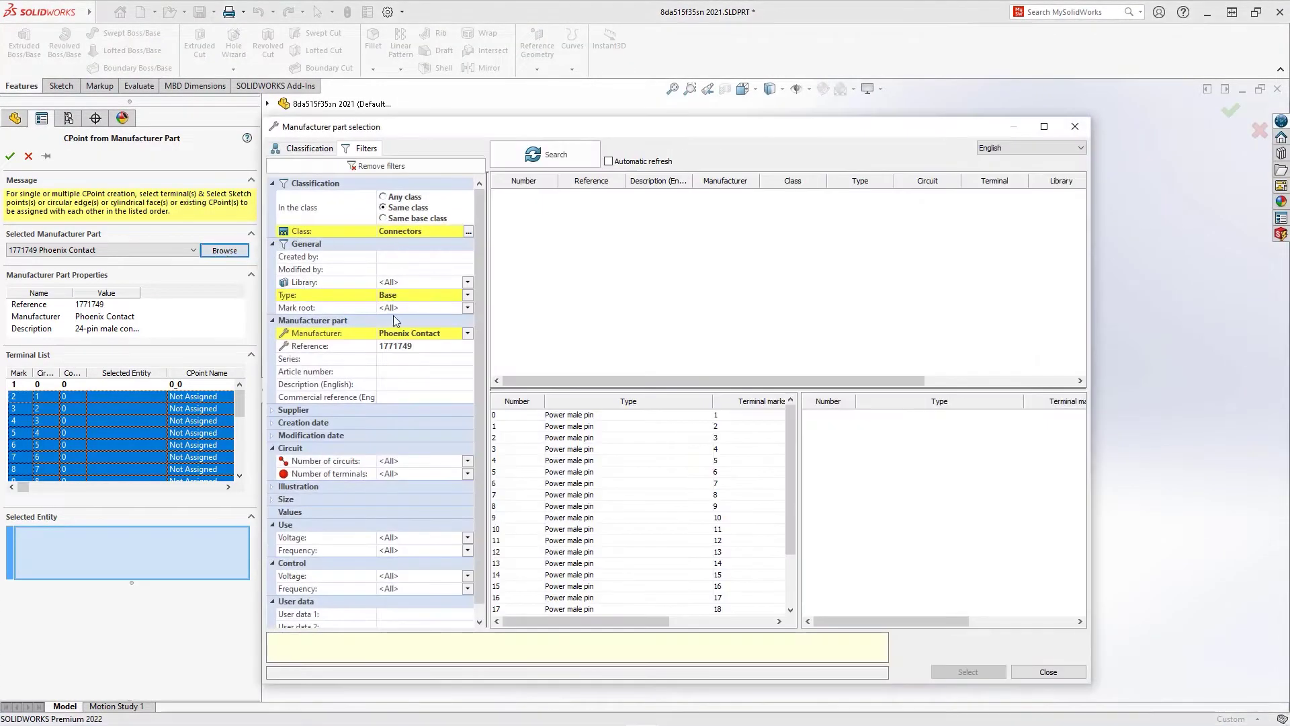
left_click(366, 344)
key("Delete")
left_click(469, 334)
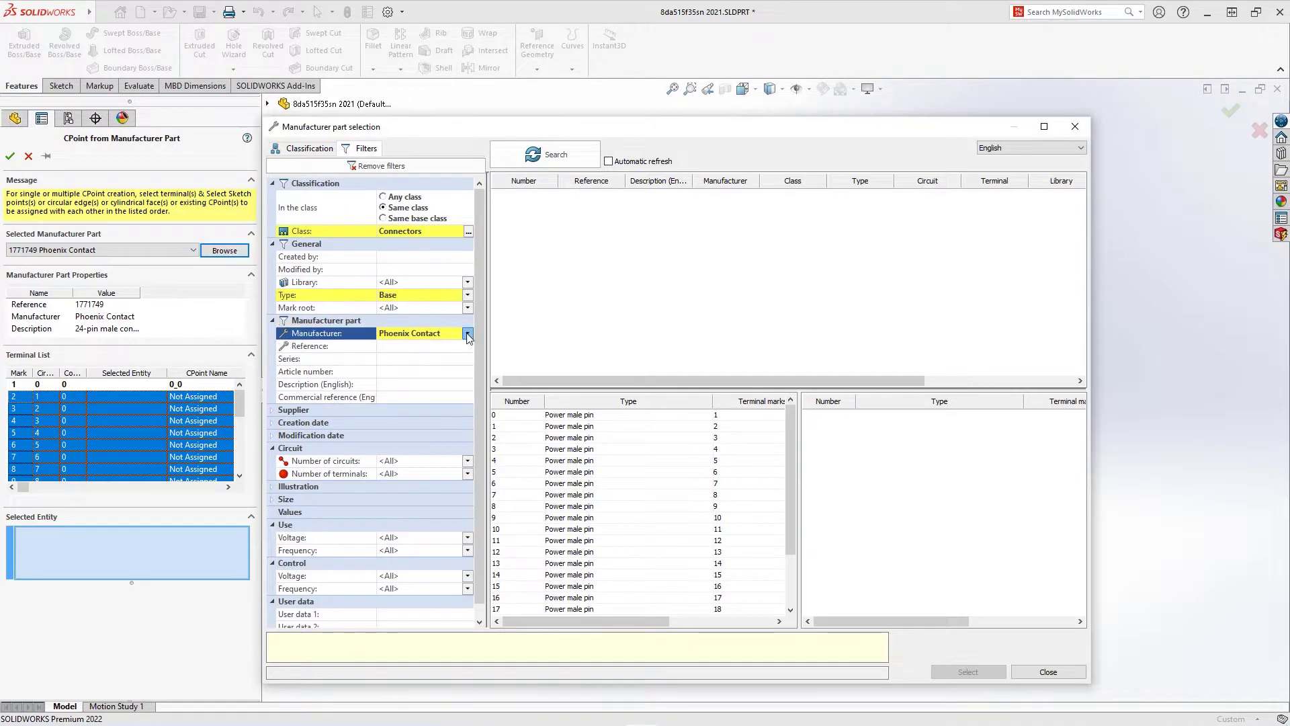
left_click(468, 338)
left_click(425, 346)
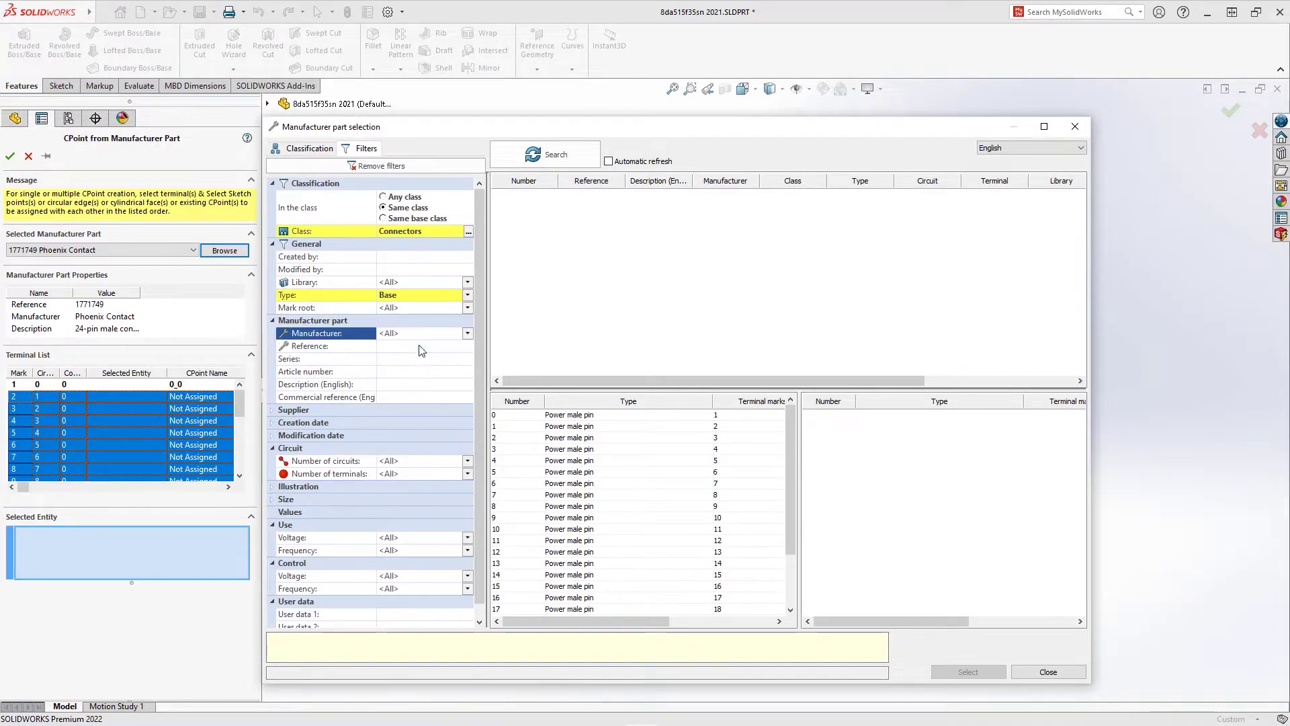
left_click(541, 160)
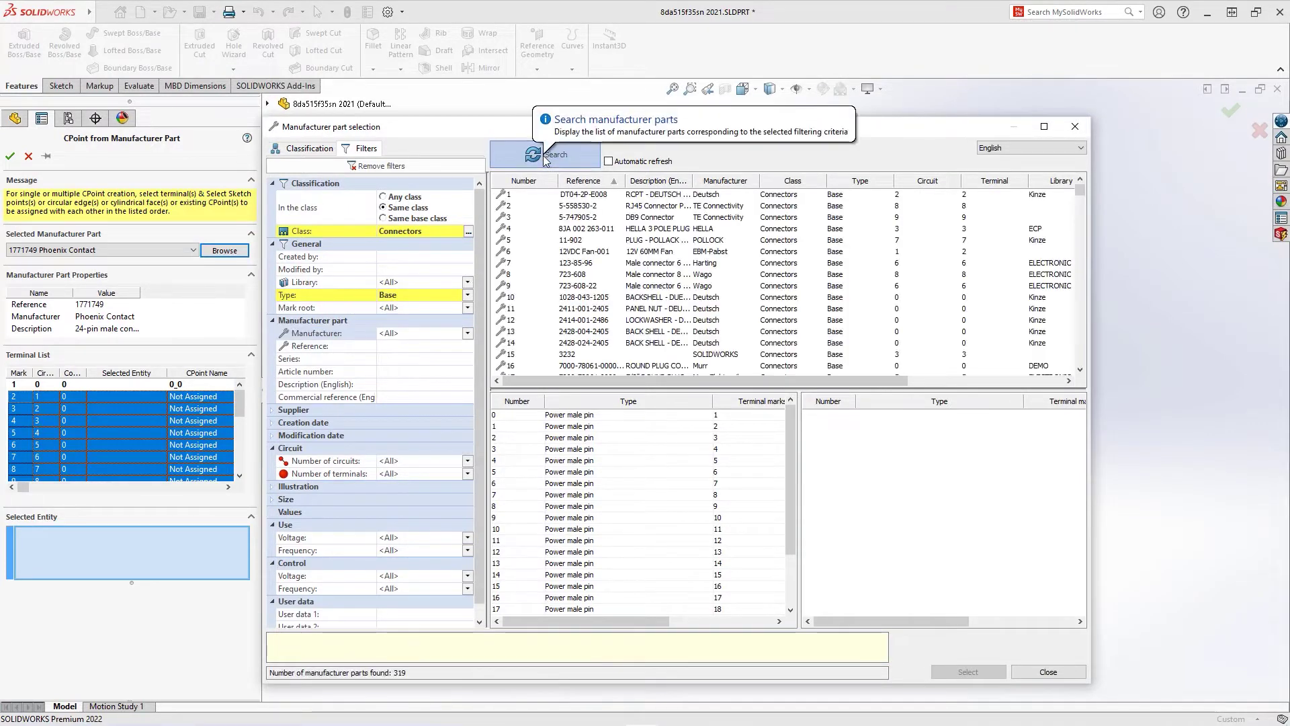
left_click(1075, 126)
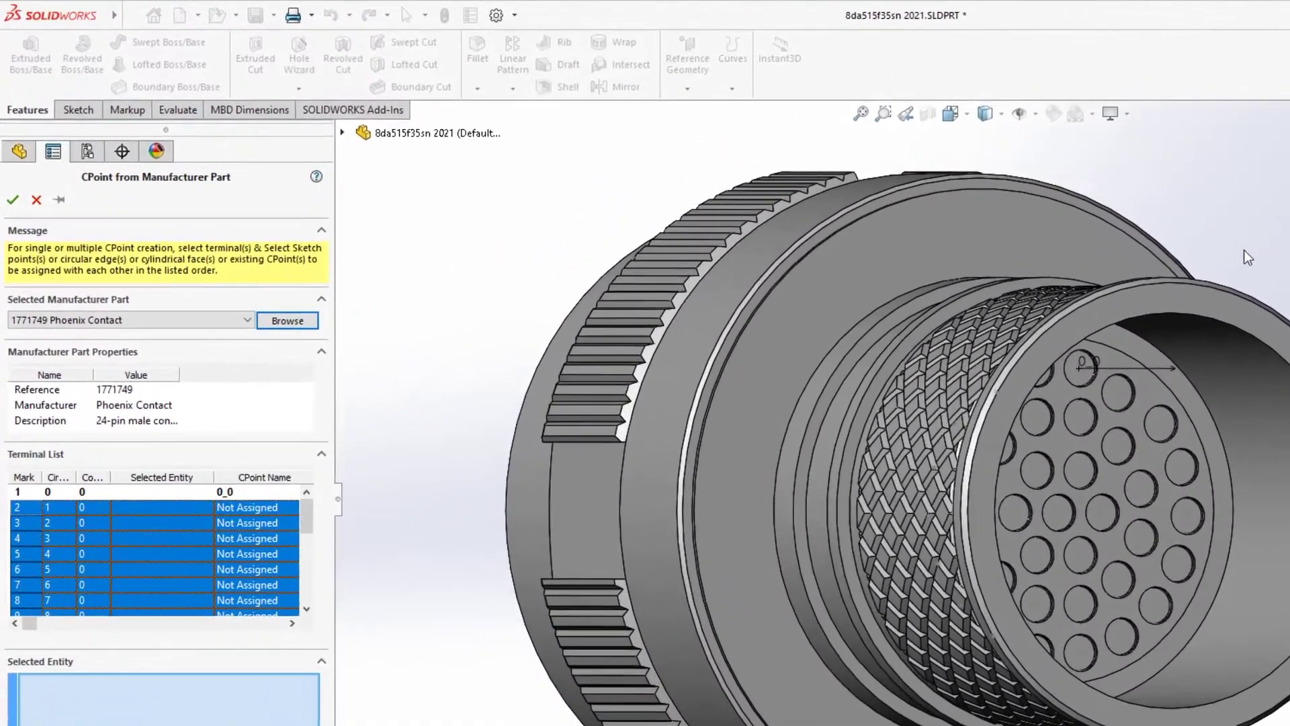
Step: Assign the sketch points of three neighbouring outer pin holes to terminals 2, 3 and 4 and create their connection points
left_click(1118, 393)
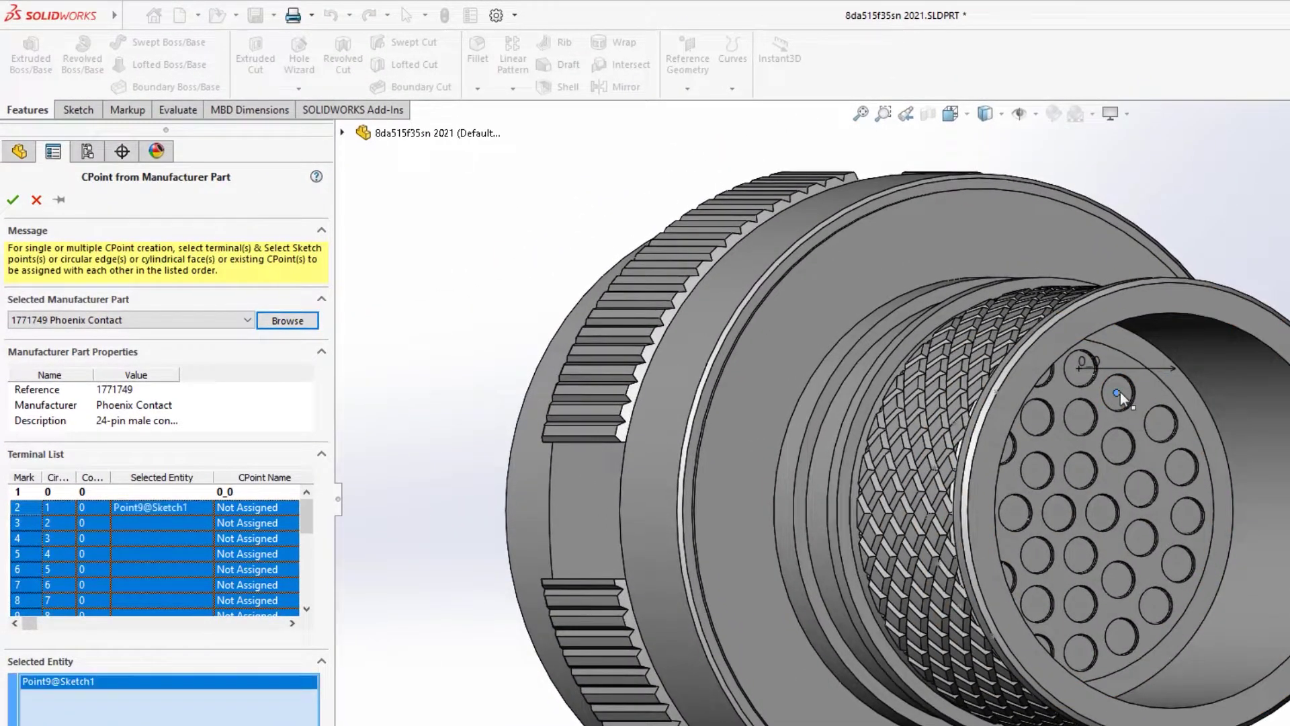
left_click(1159, 424)
left_click(1180, 466)
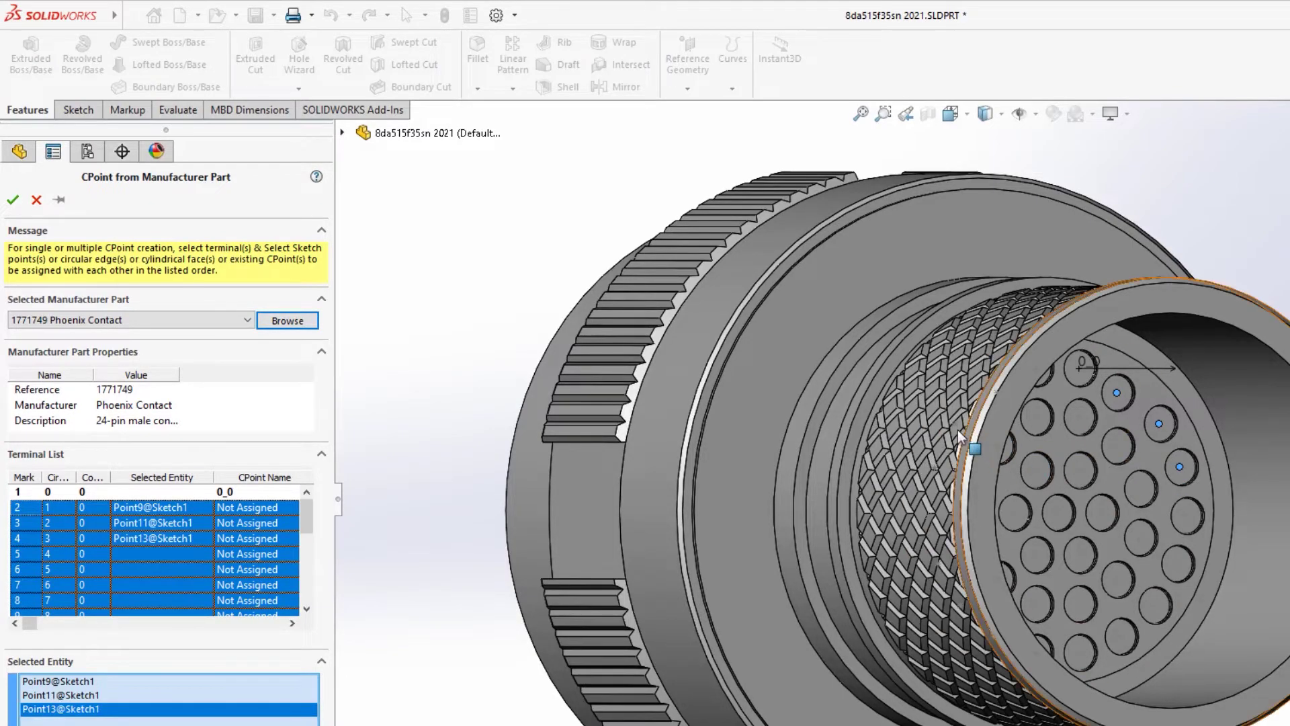
left_click(12, 200)
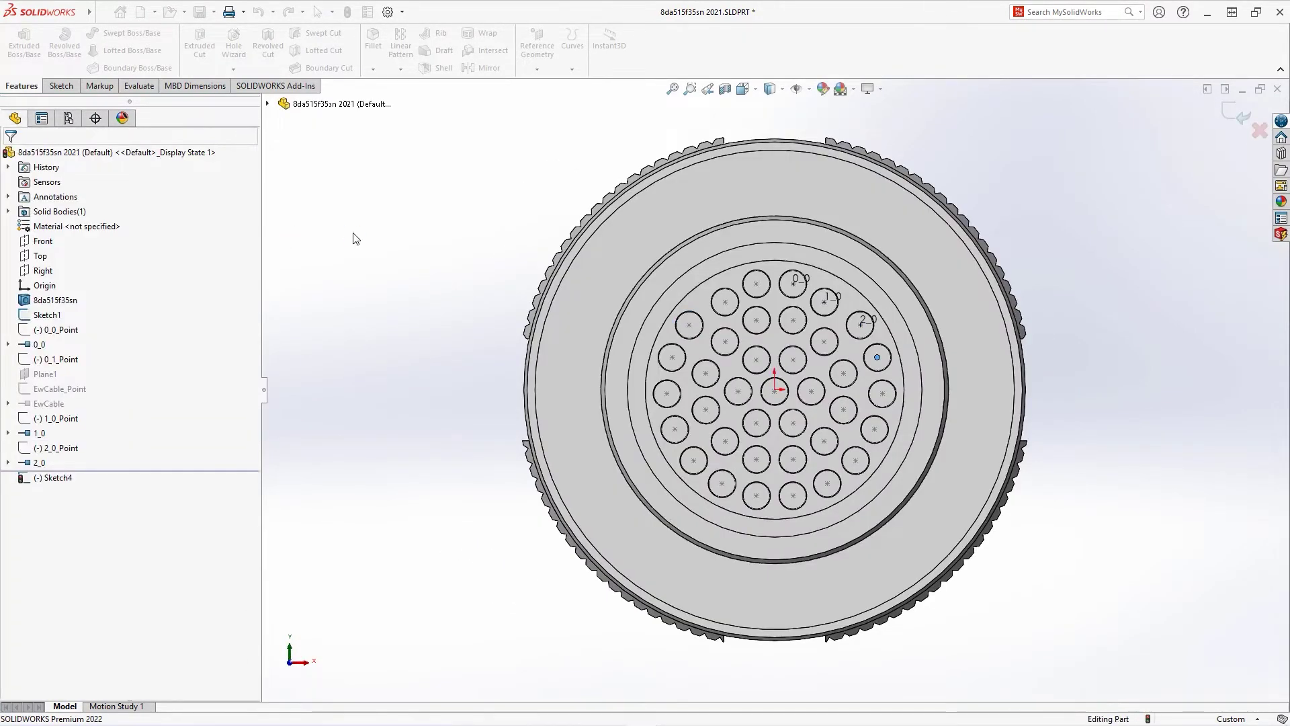
middle_click_drag(354, 236, 381, 255)
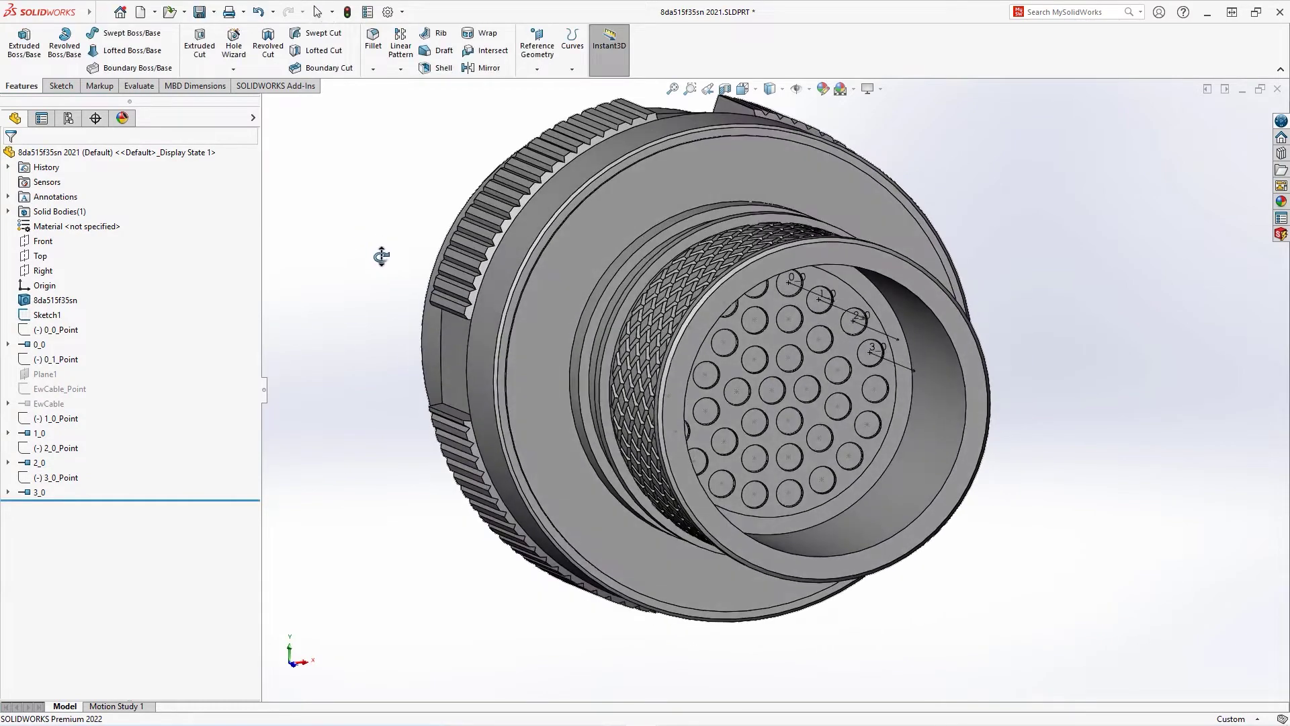
Step: Start the Create CPoint with manufacturer part command again for the connector
left_click(94, 14)
mouse_move(215, 20)
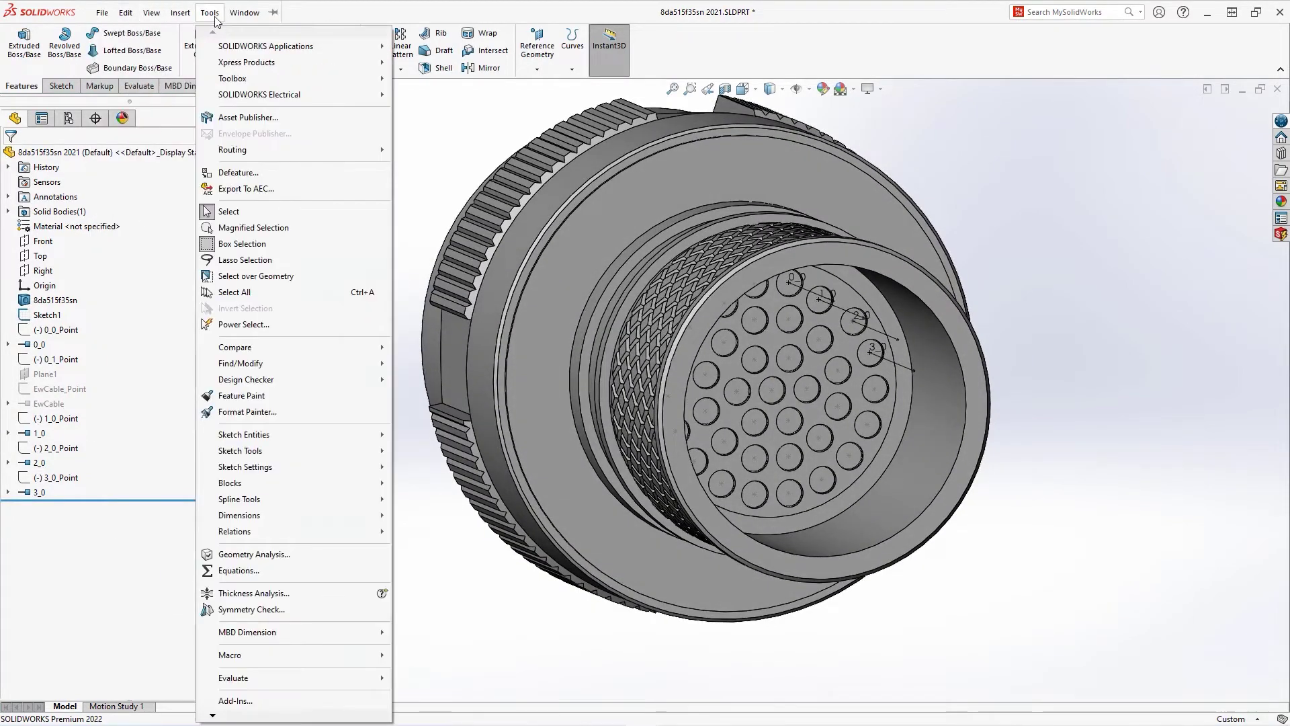
mouse_move(296, 94)
left_click(483, 244)
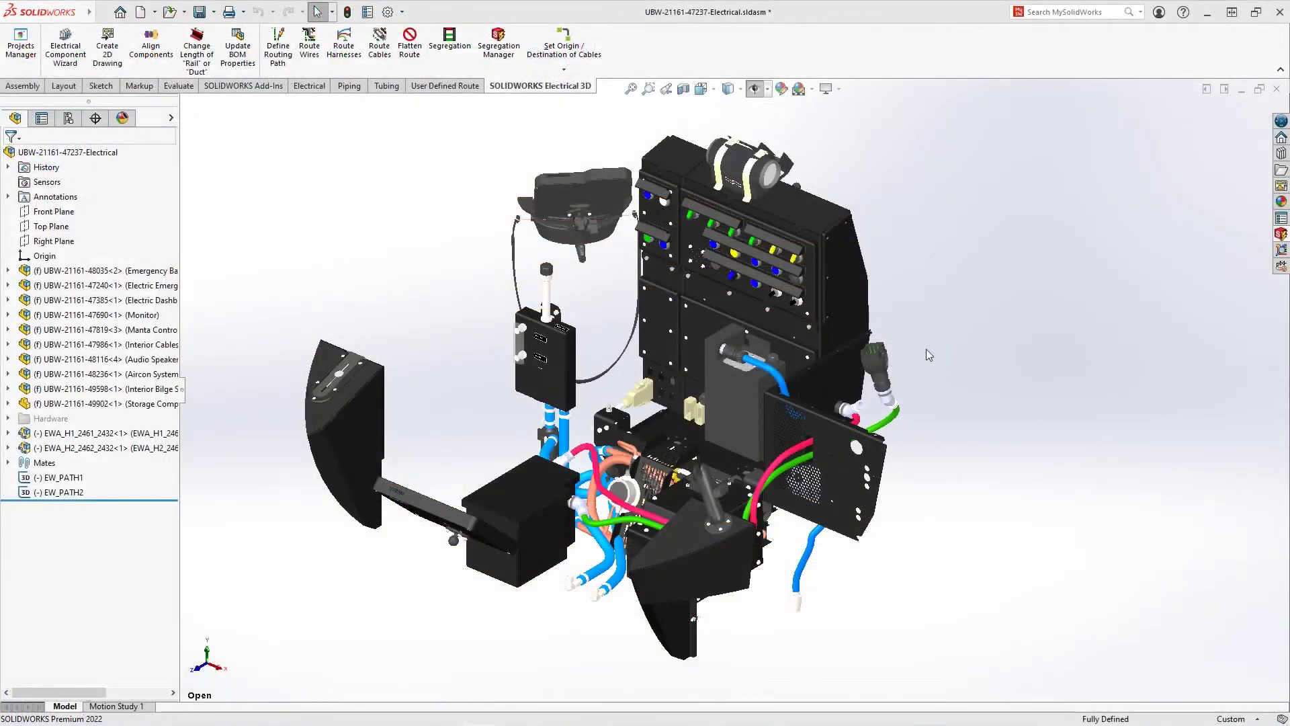
Step: Inspect the cable connectors in the assembly and find the 45° spin coupling among the Design Library's electrical inline routing components
left_click(647, 93)
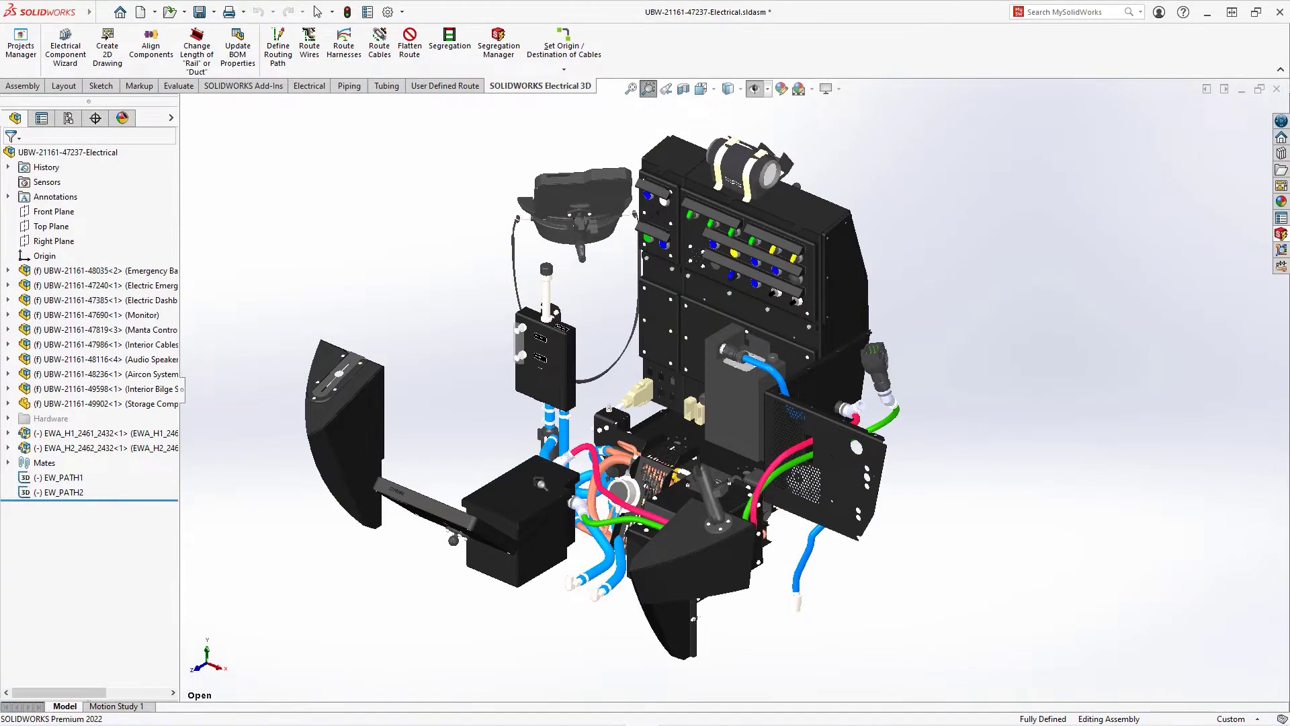
left_click_drag(524, 524, 622, 408)
middle_click_drag(754, 417, 677, 408)
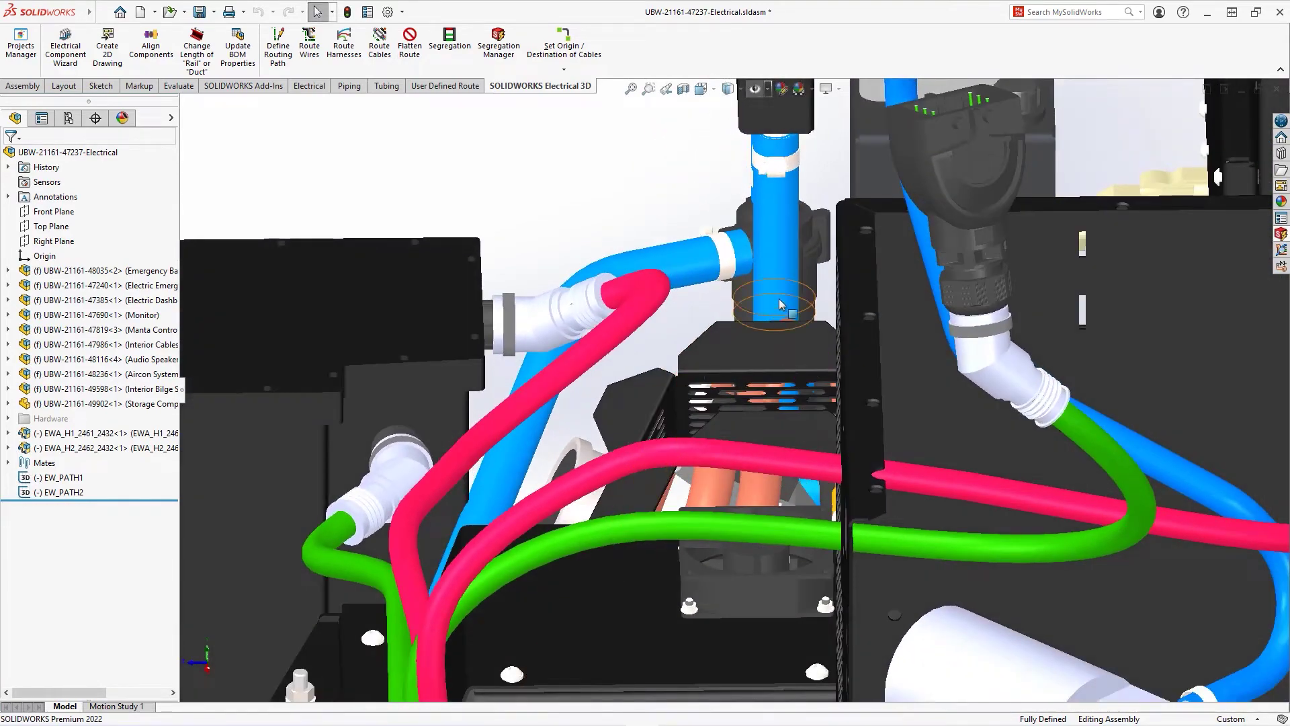
left_click(1281, 154)
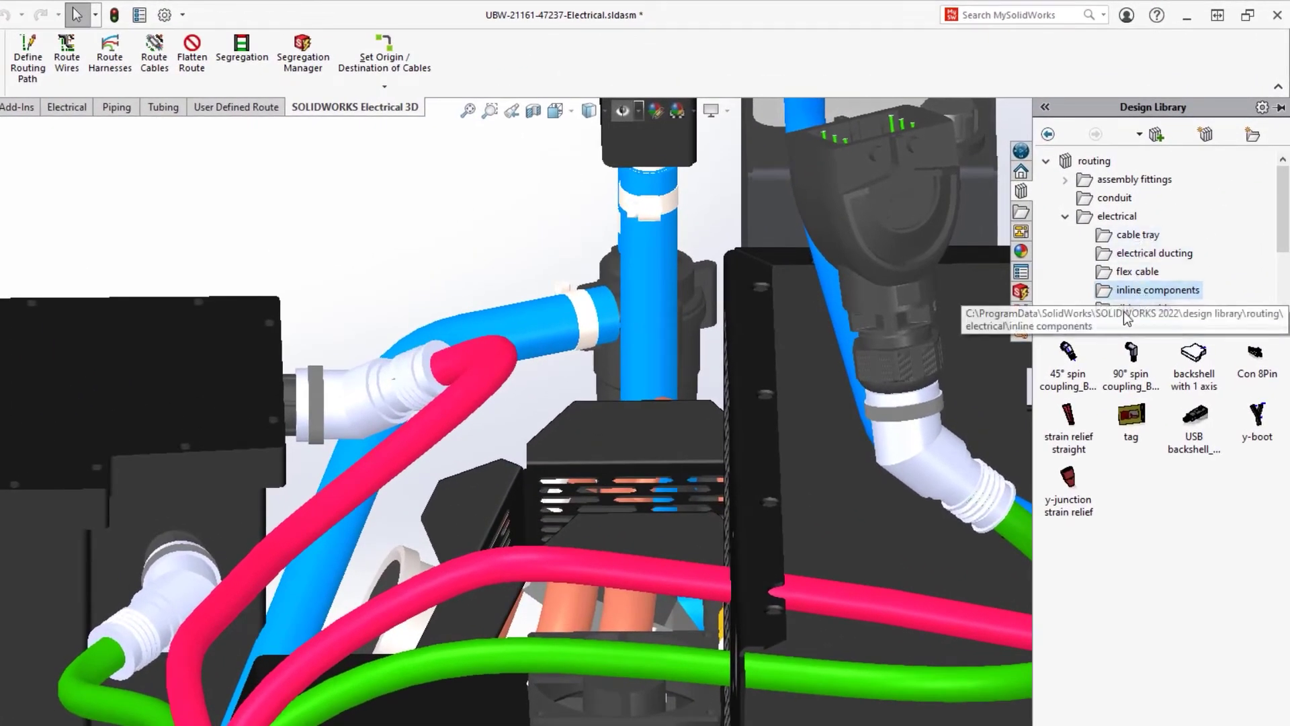
mouse_move(1069, 355)
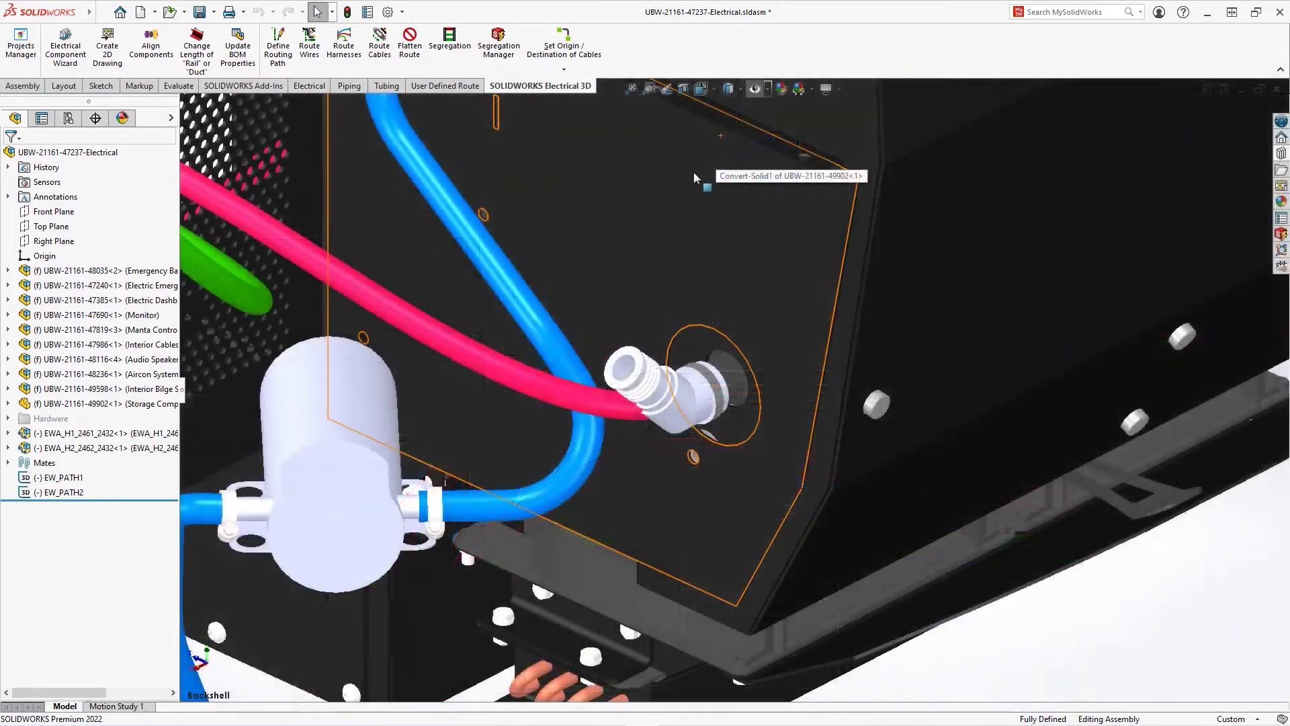
Step: Edit the route of the pink cable and open the route alignments of the 45° spin coupling
left_click(530, 383)
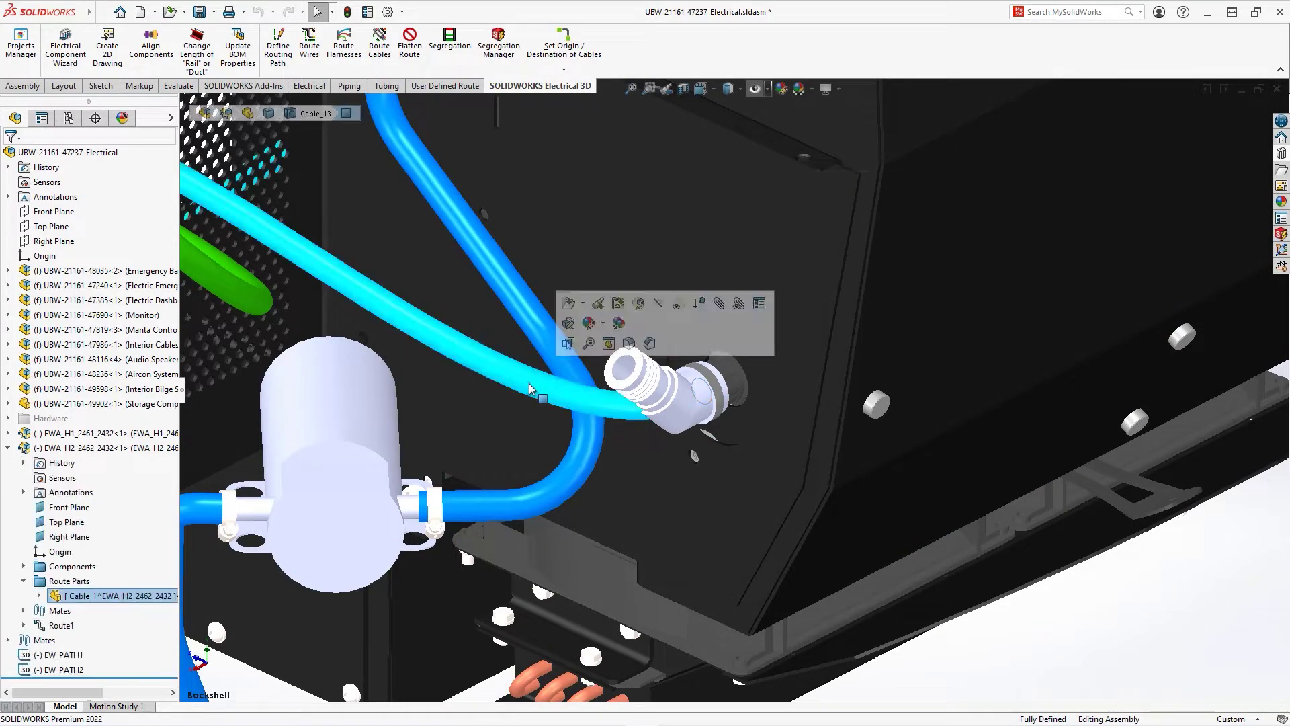
right_click(529, 383)
left_click(571, 318)
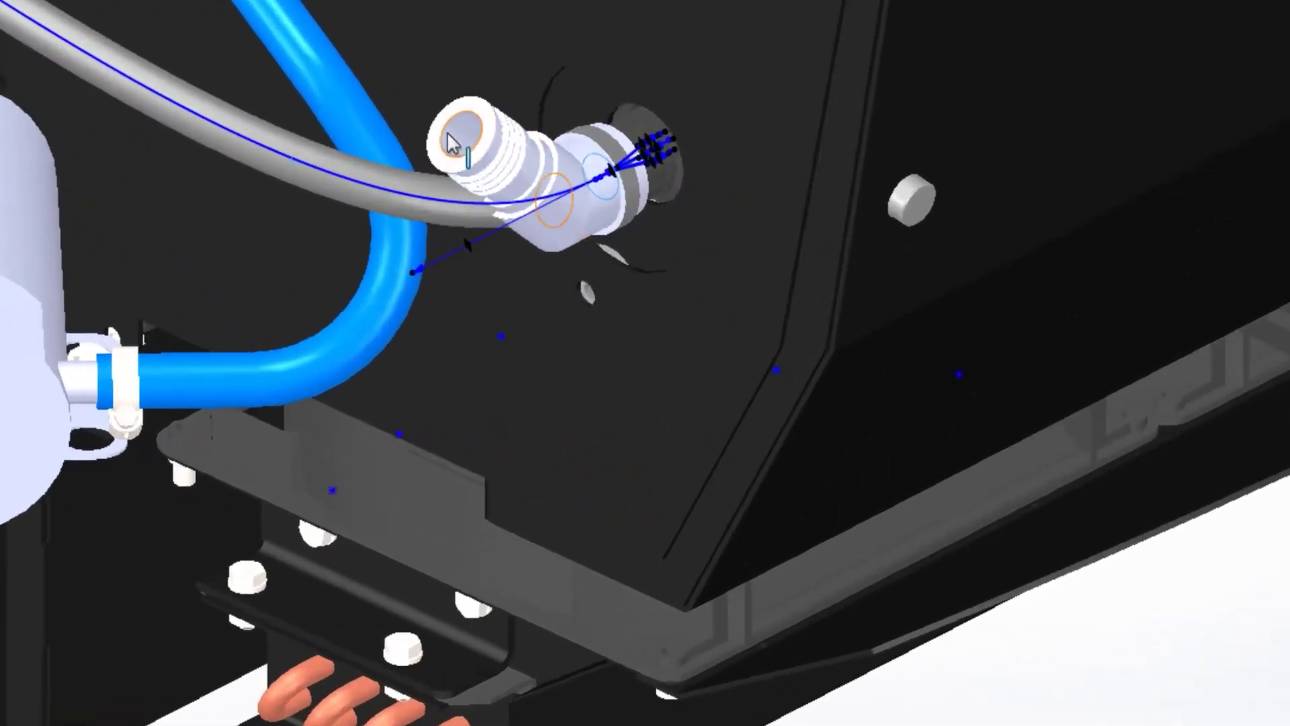
right_click(546, 238)
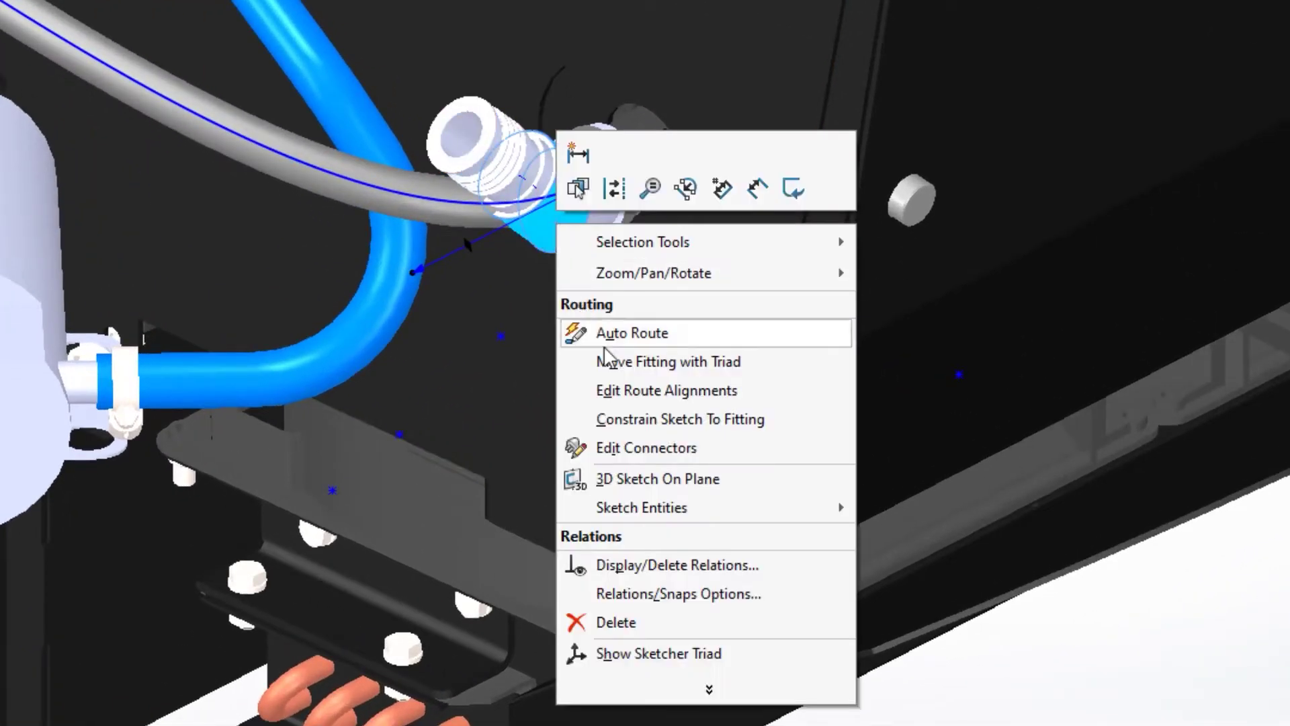
left_click(635, 392)
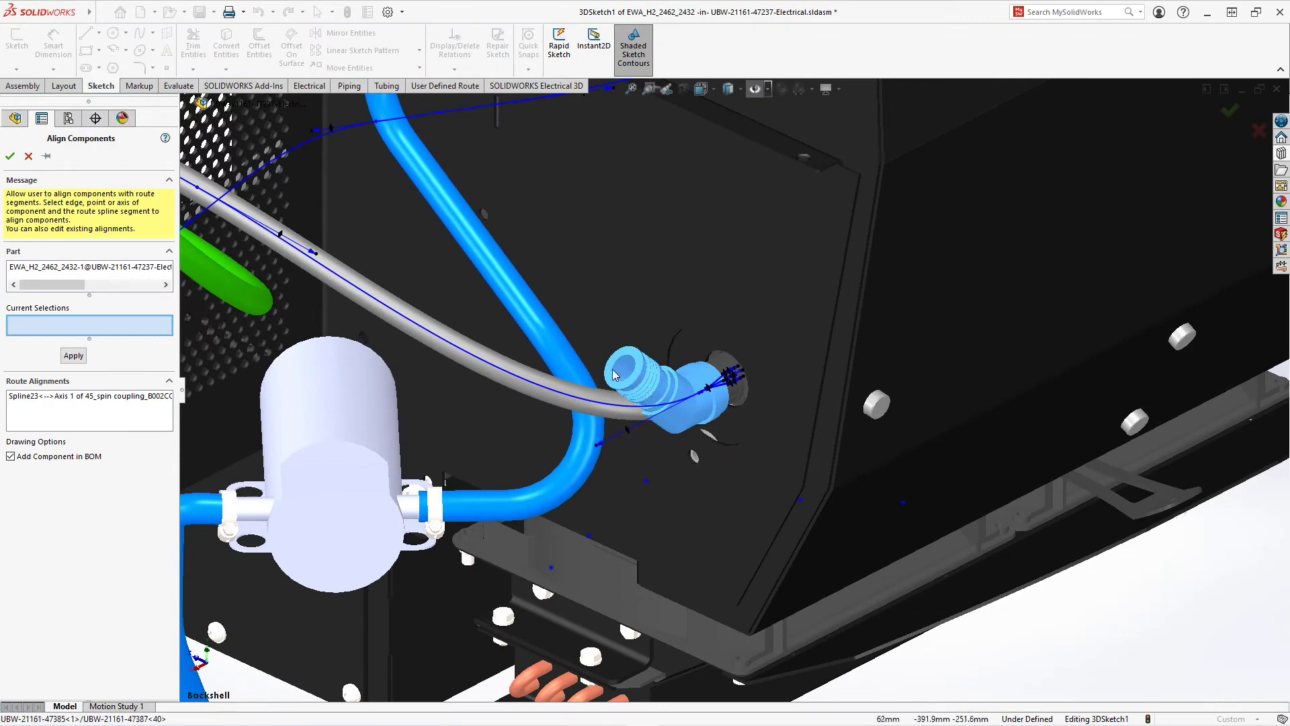
Step: Align the cable's Spline23 with Axis 1 of the 45° spin coupling and exit route editing back to the main assembly
left_click(544, 377)
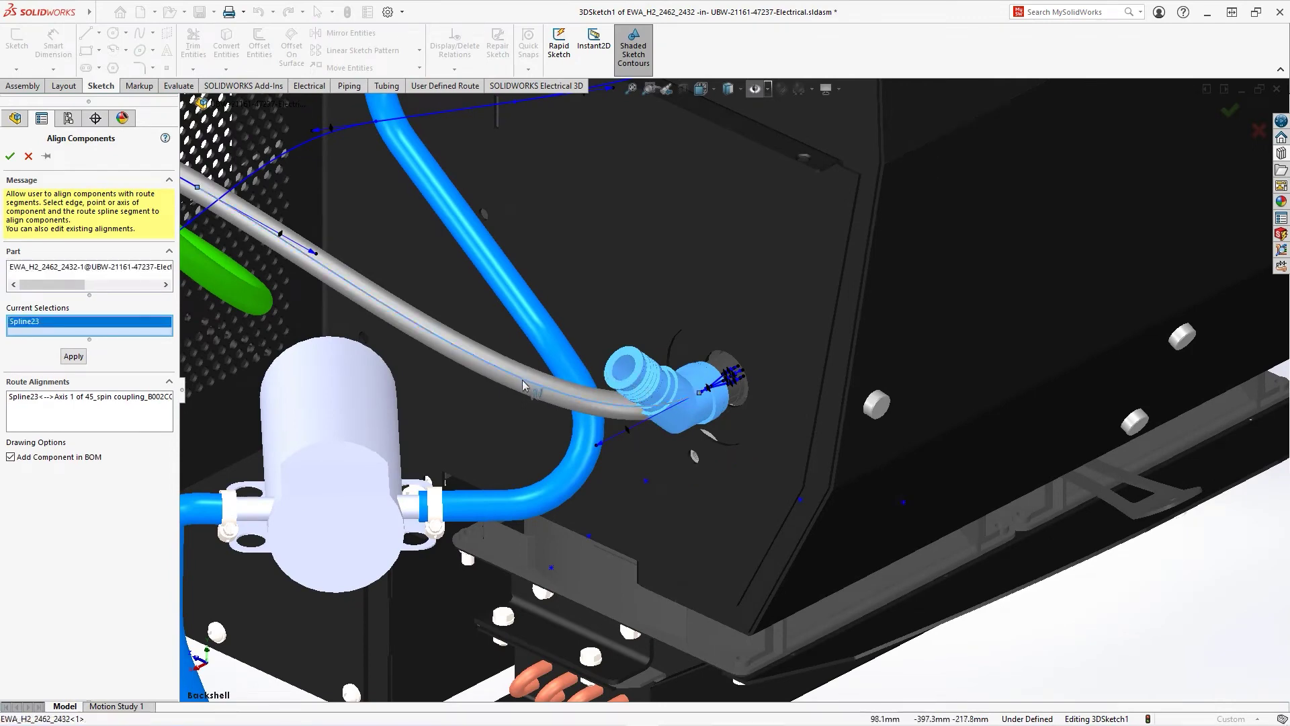
left_click(626, 369)
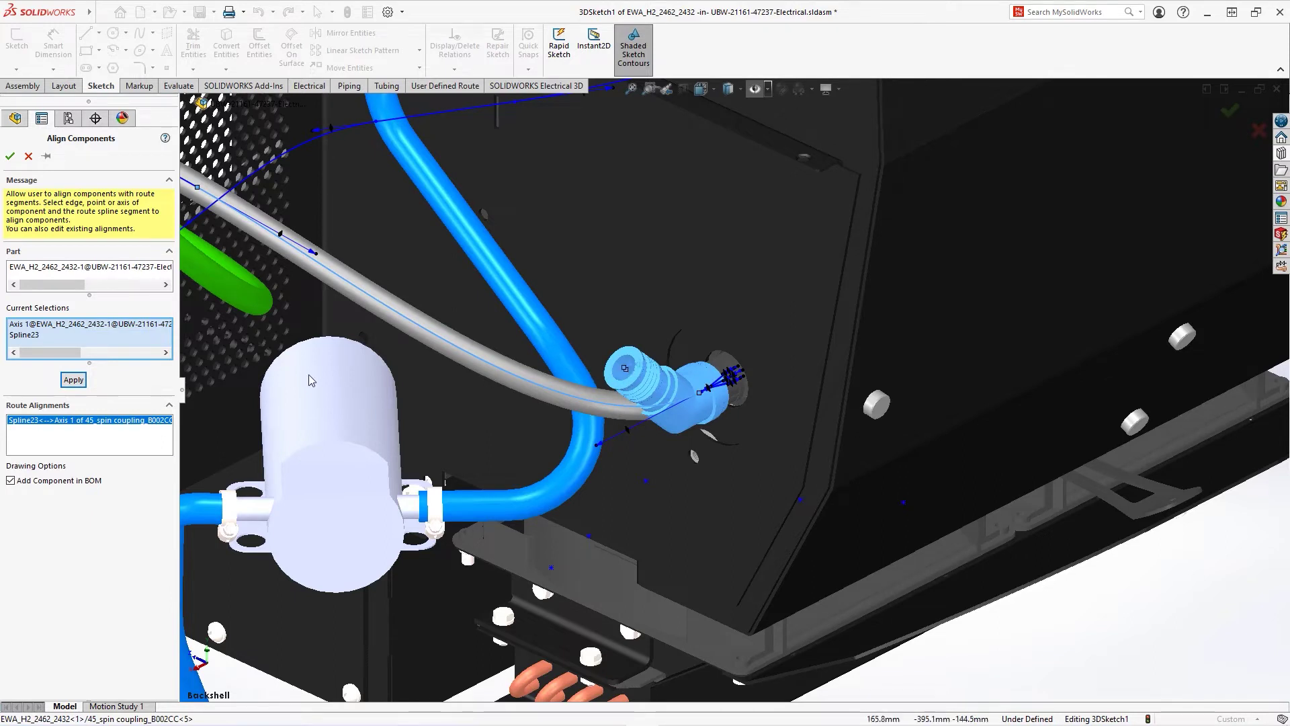
left_click(73, 380)
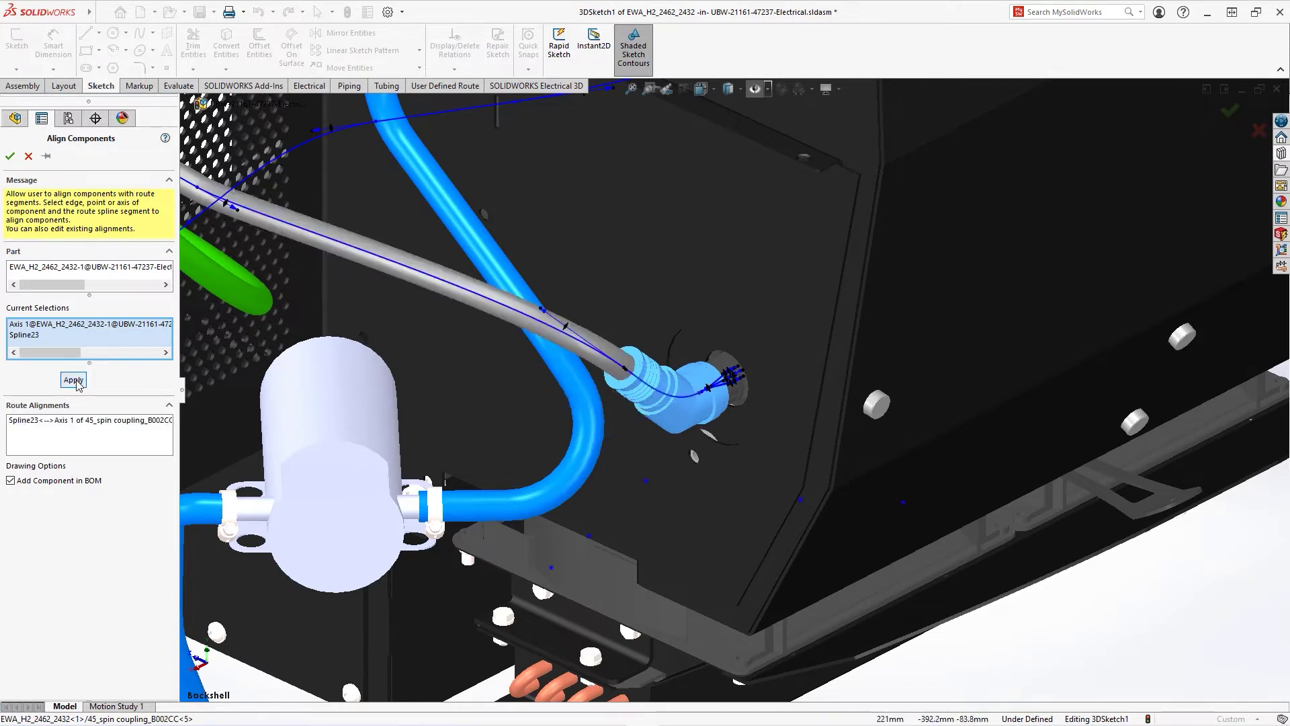
left_click(10, 157)
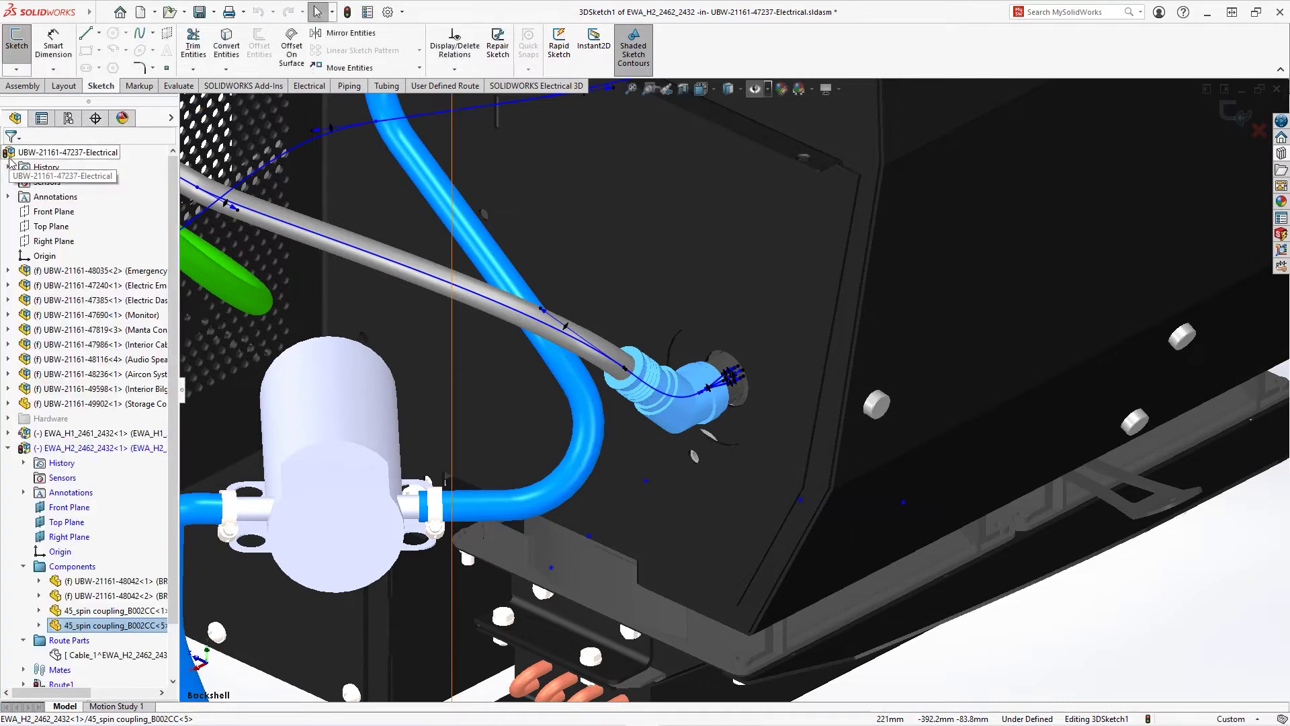
left_click(1243, 120)
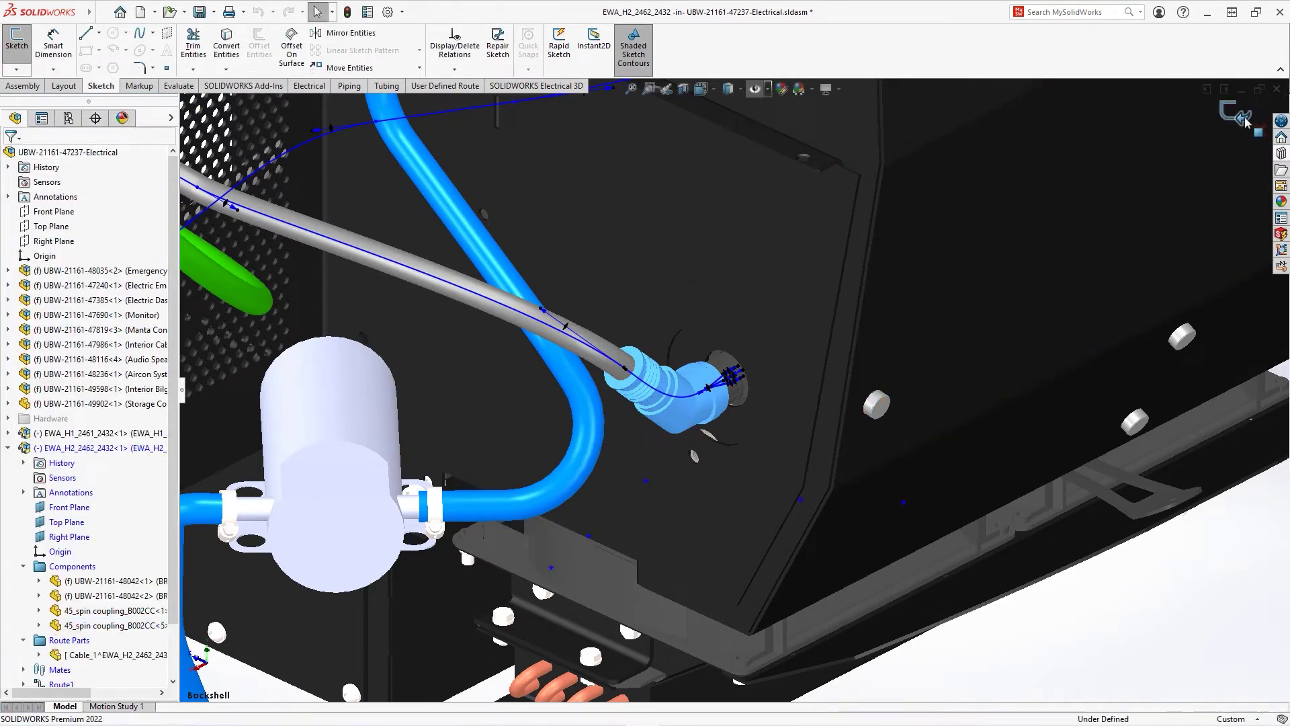
left_click(1244, 119)
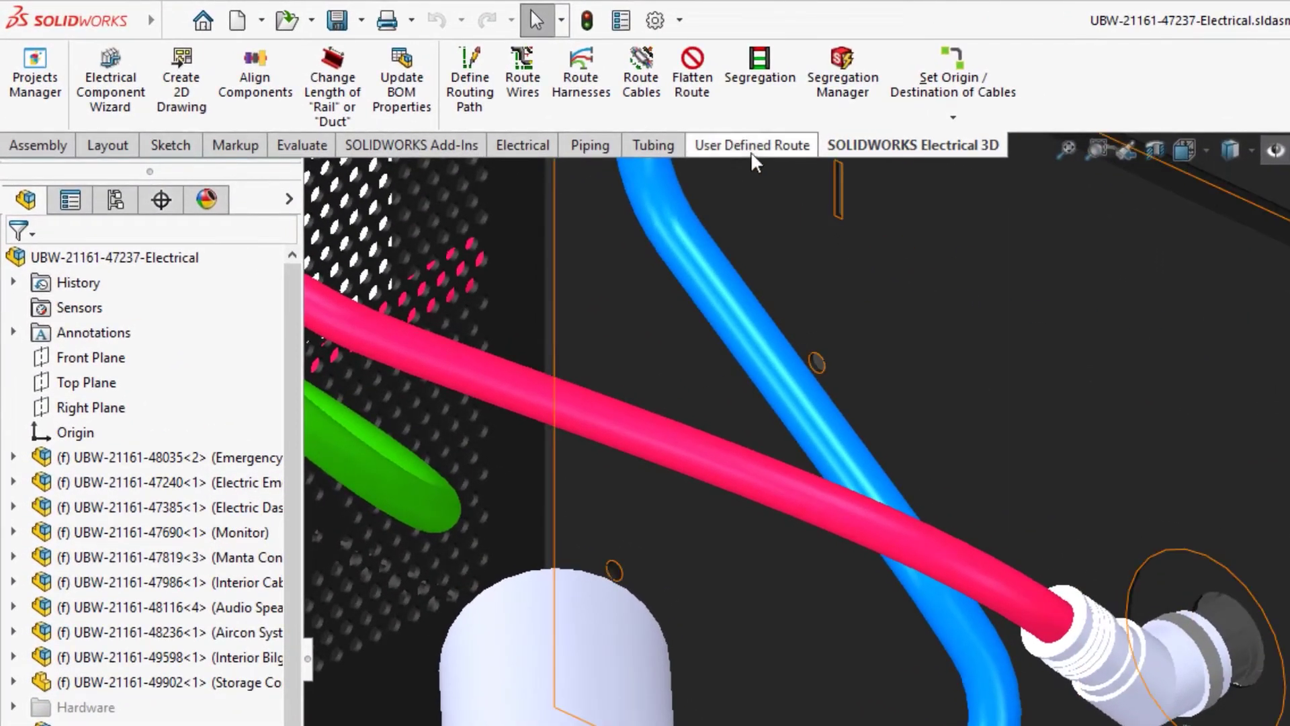
Step: Flatten the EWA_H2_2462_2432-1 route as Manufacture type, displaying 3D connectors and enabling the drawing options to generate its drawing
left_click(694, 77)
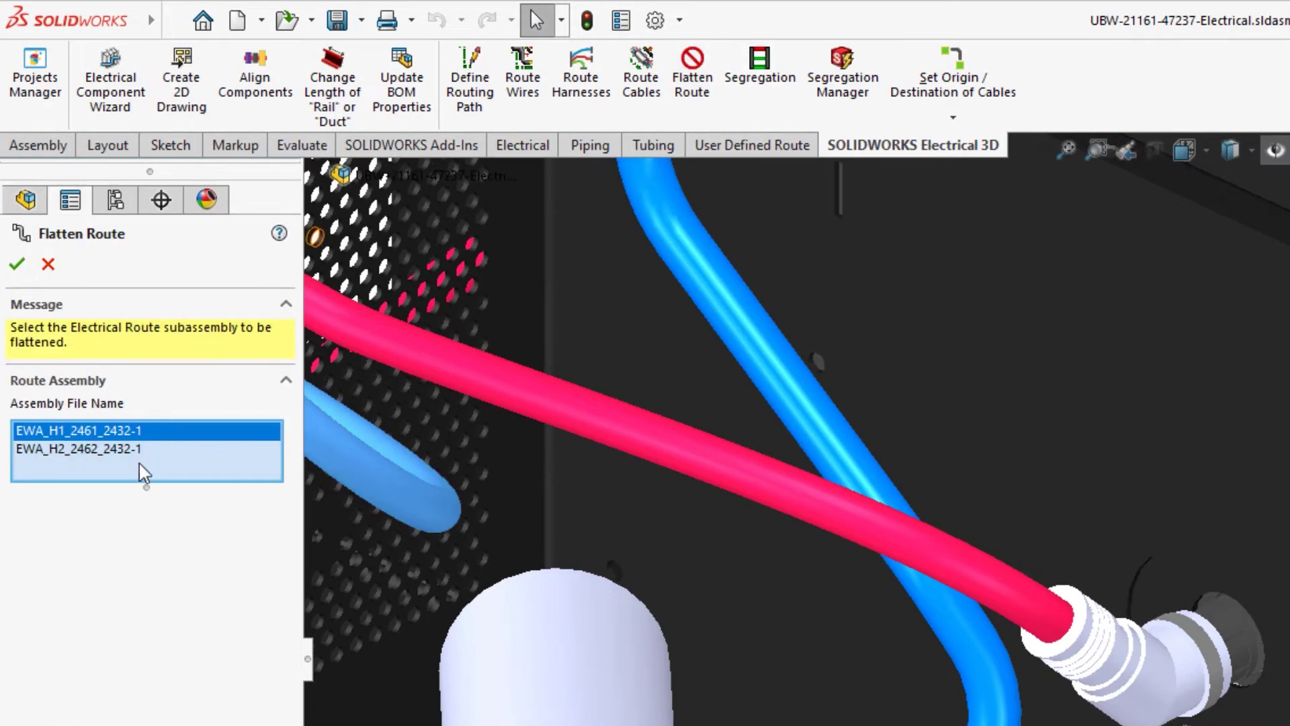
left_click(127, 452)
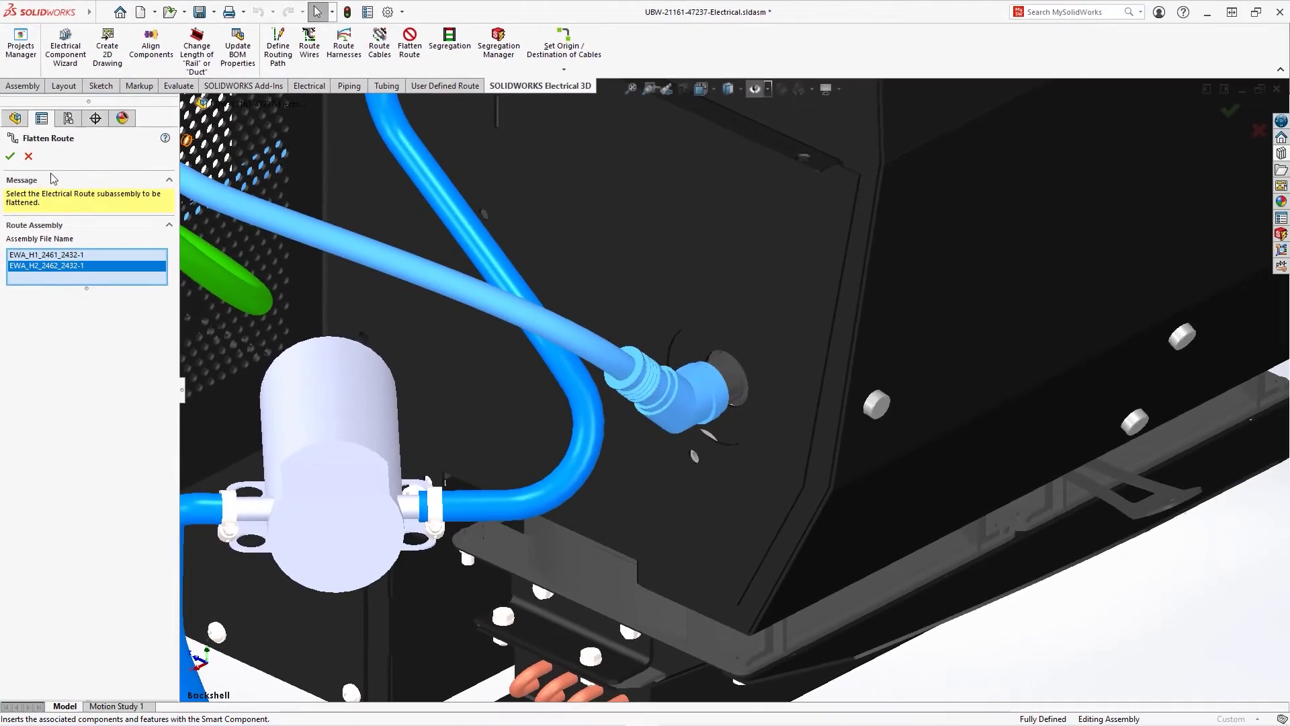
left_click(15, 158)
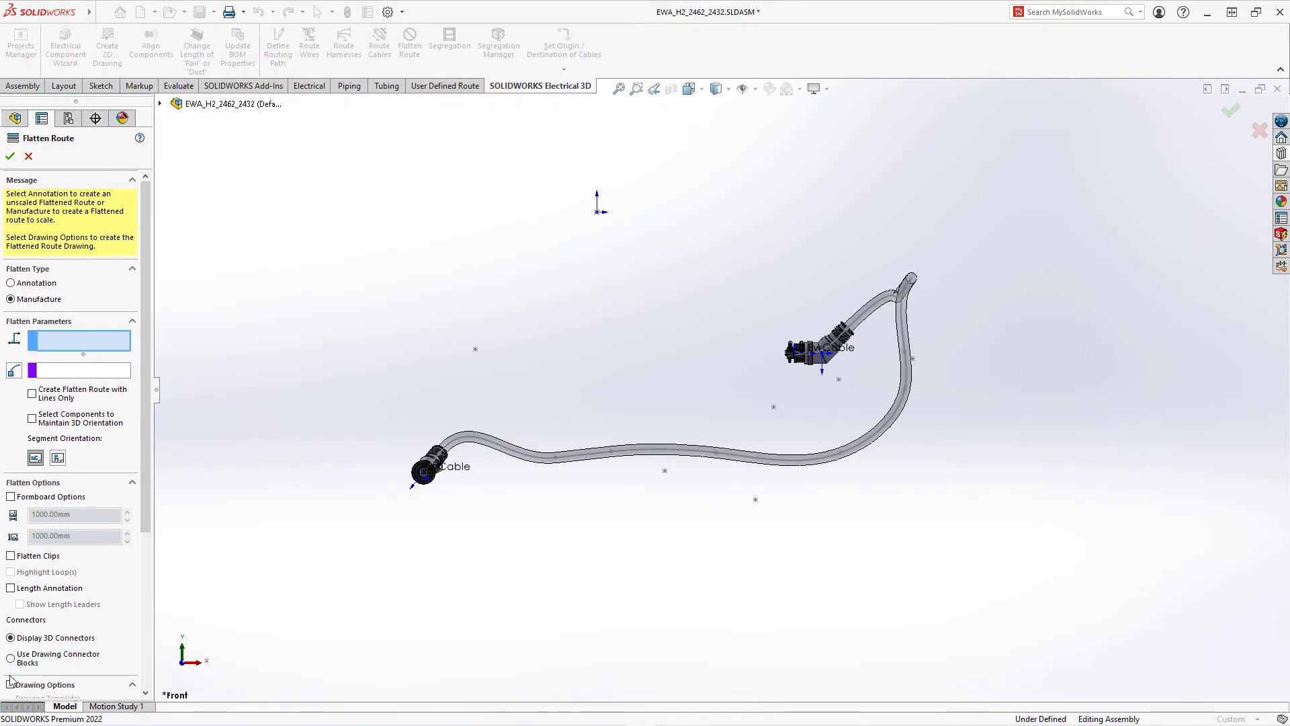
left_click(10, 684)
left_click(10, 156)
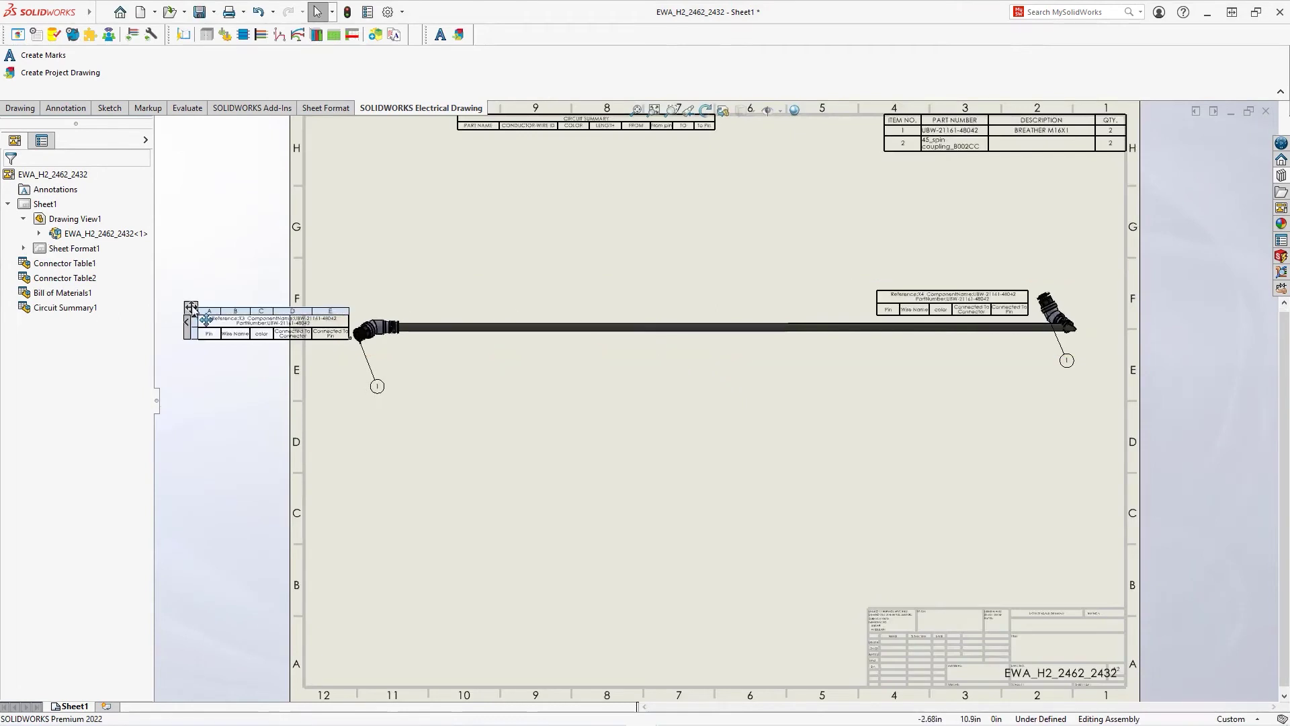
Step: Move the left connector table below its connector and the right connector's balloon above the cable on the drawing sheet
left_click_drag(183, 306, 326, 411)
left_click_drag(1068, 360, 1008, 256)
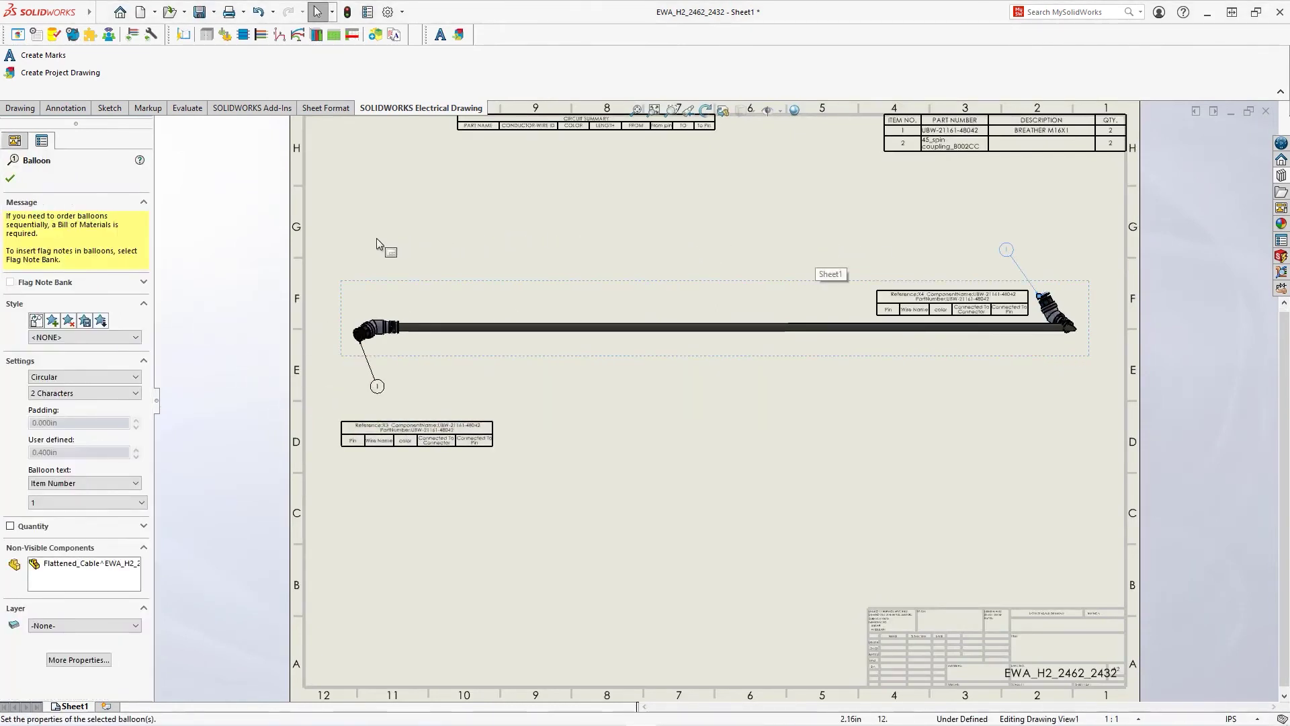